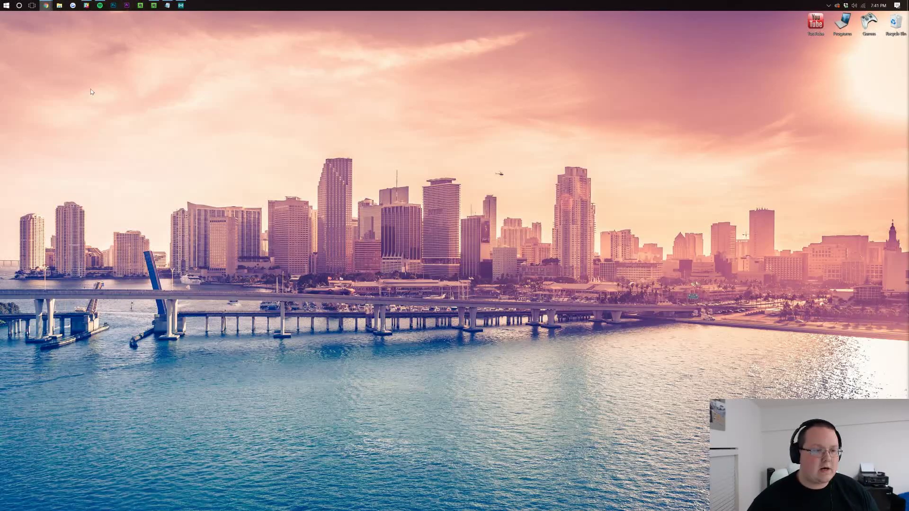
- Switch to Chrome and download the LiteLoader 1.11 installer .jar from the LiteLoaderInstaller 1.11 project page
mouse_move(52, 6)
click(67, 48)
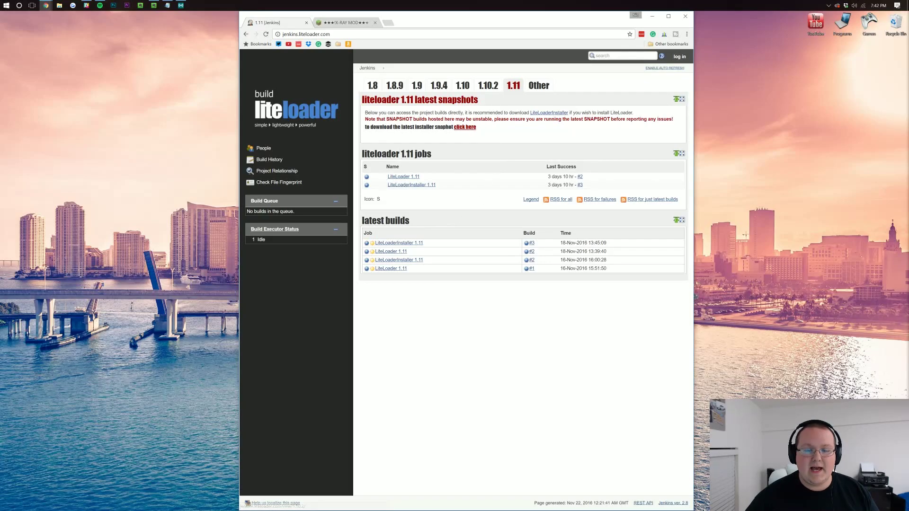
click(399, 188)
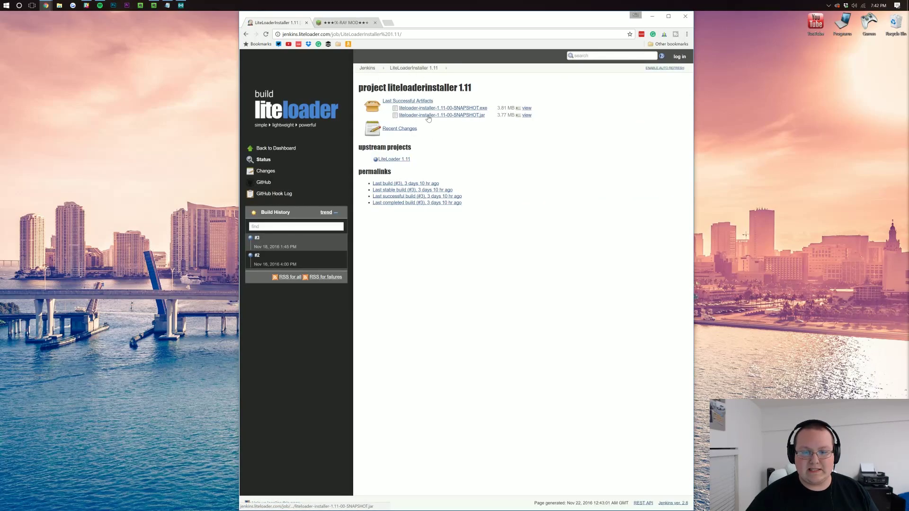
click(480, 116)
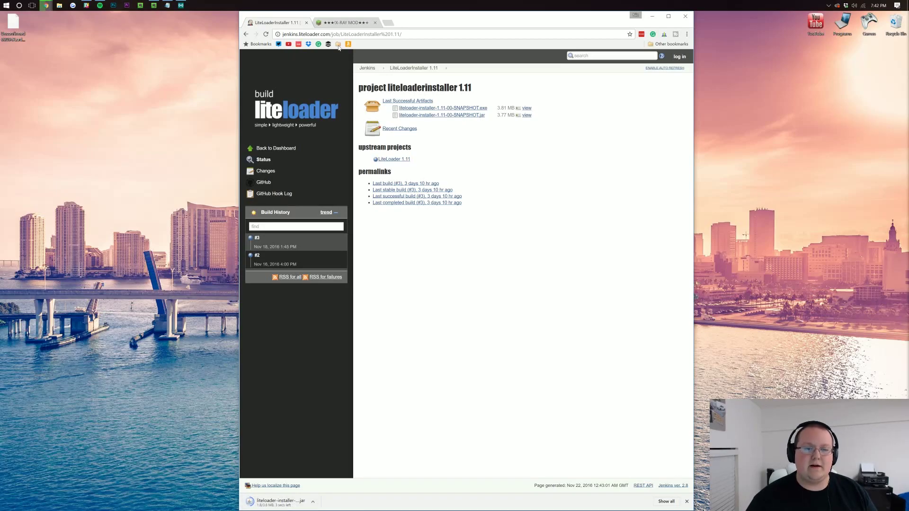
- Download the 1.11 version of the X-Ray mod from its Minecraft Forum thread, skipping the adf.ly advertisement
click(344, 22)
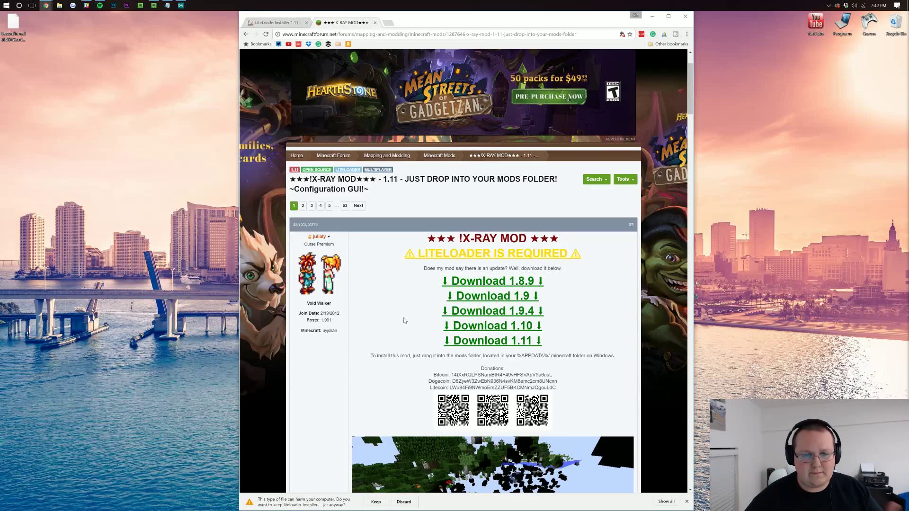
click(486, 342)
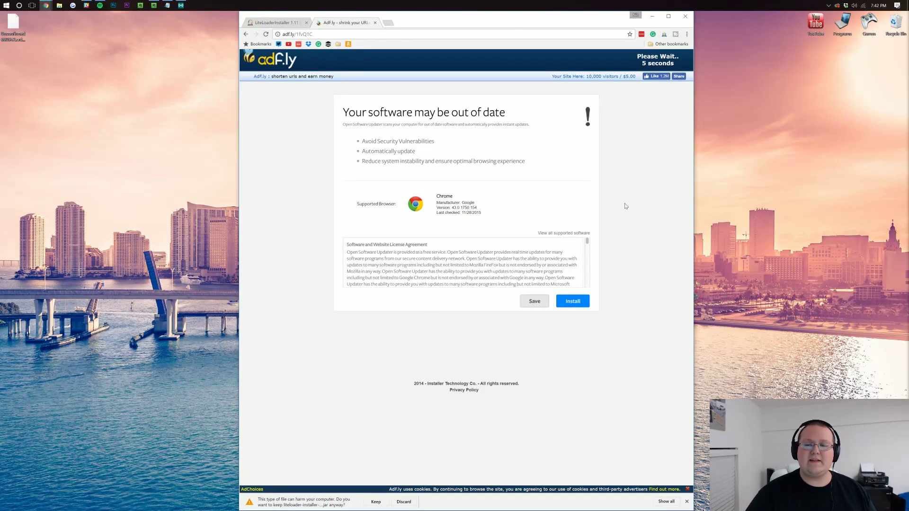
right_click(605, 155)
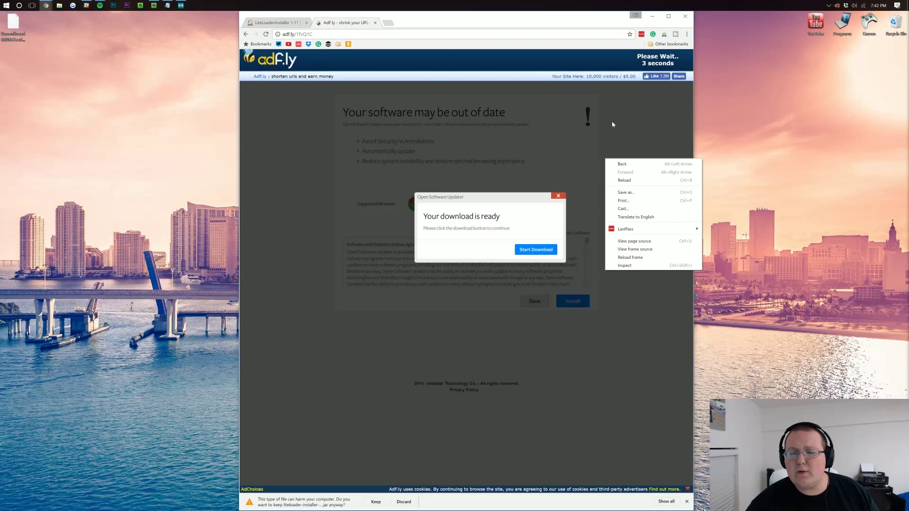
click(624, 132)
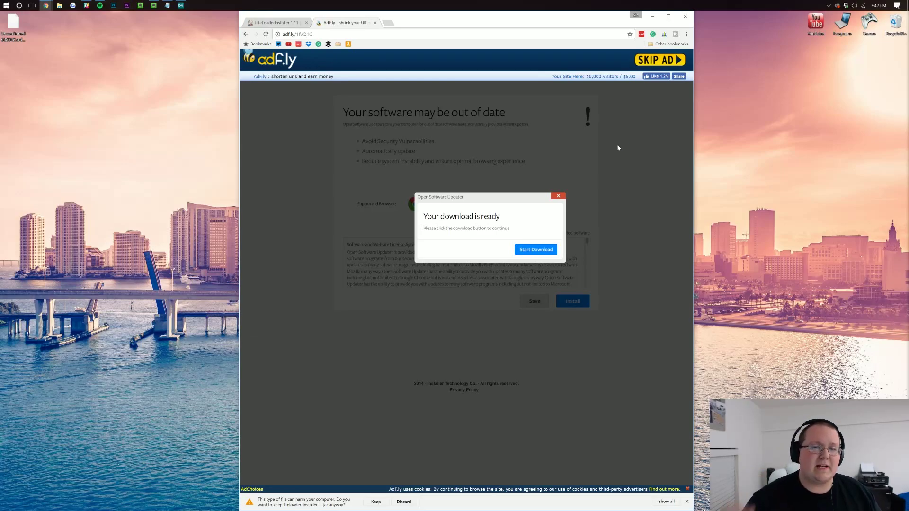
click(654, 61)
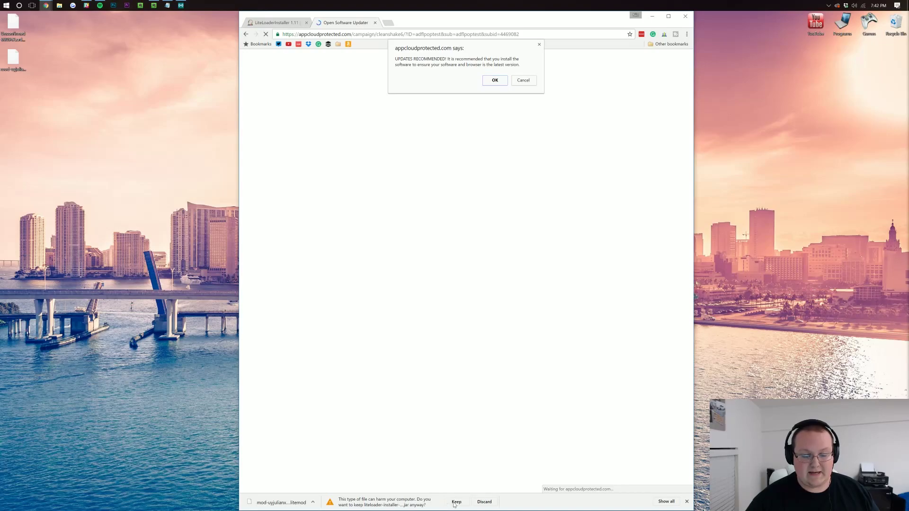
- Decline the advertised software update, keep the LiteLoader installer download, and leave the ad page and the browser for the desktop
click(524, 80)
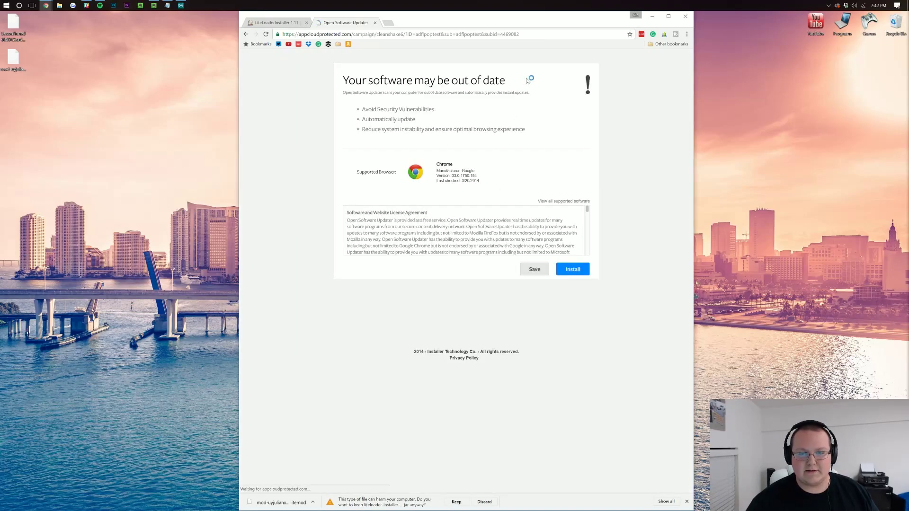
click(457, 504)
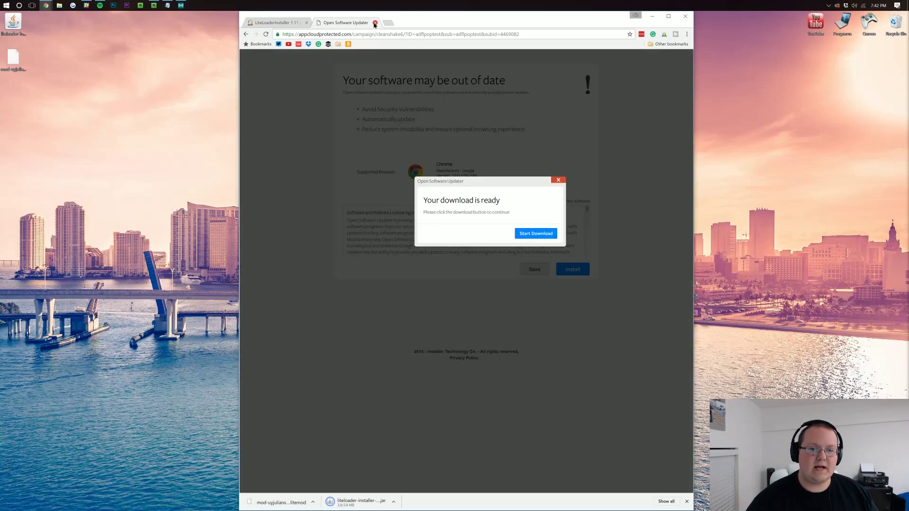
click(375, 23)
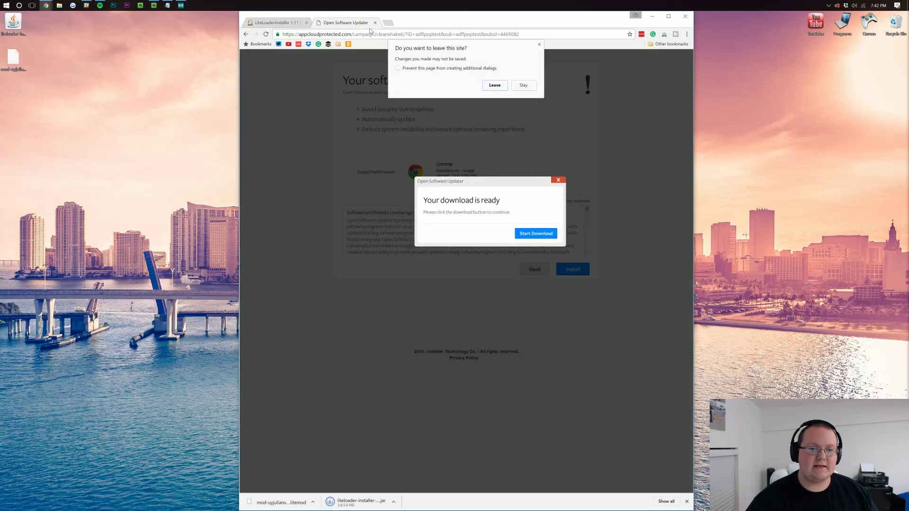
click(494, 86)
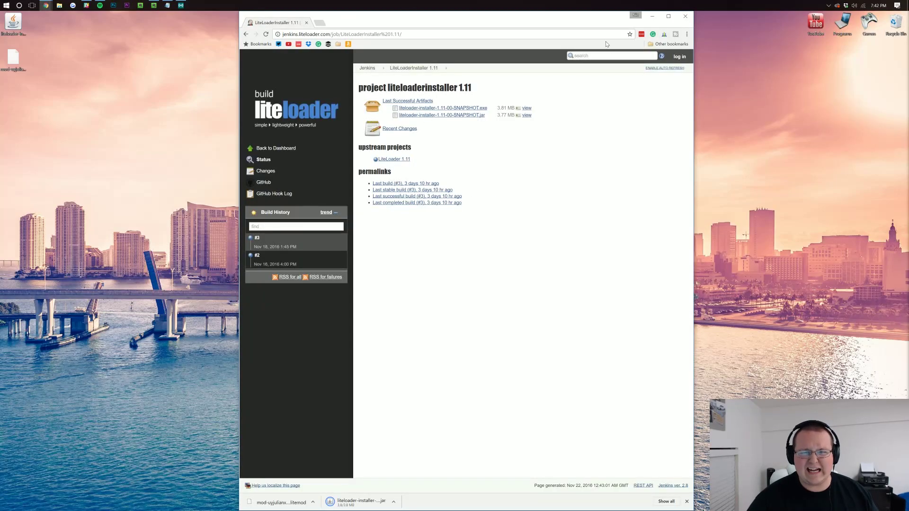
click(640, 34)
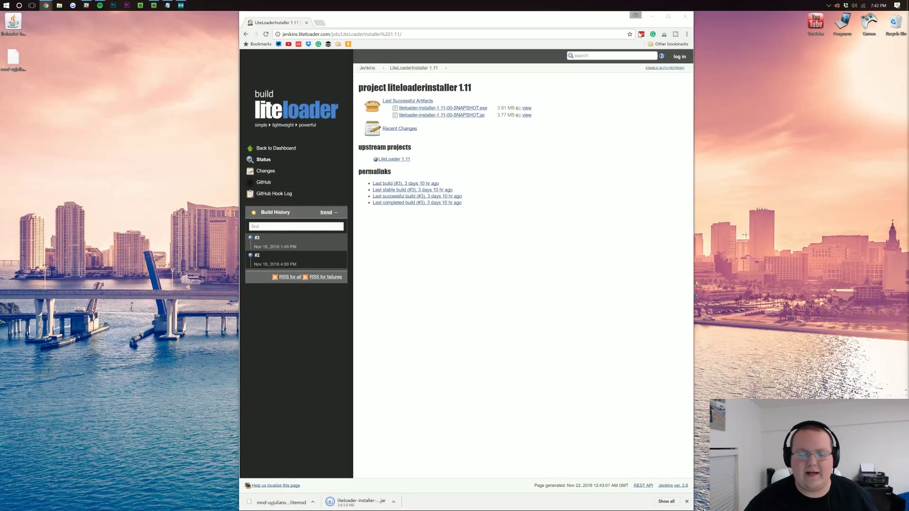
- Run the downloaded LiteLoader installer with Java and install LiteLoader for 1.11 as the new profile LiteLoader 1.11
drag(12, 21, 396, 150)
right_click(393, 143)
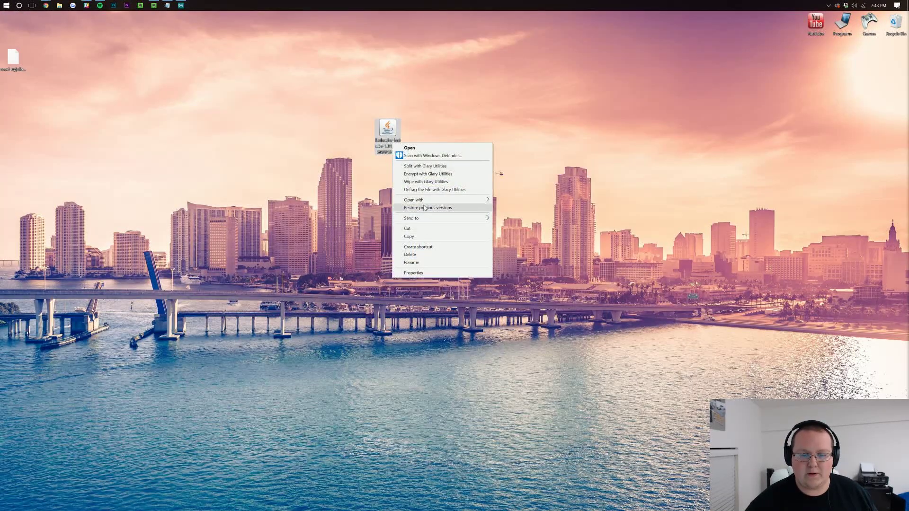
click(521, 199)
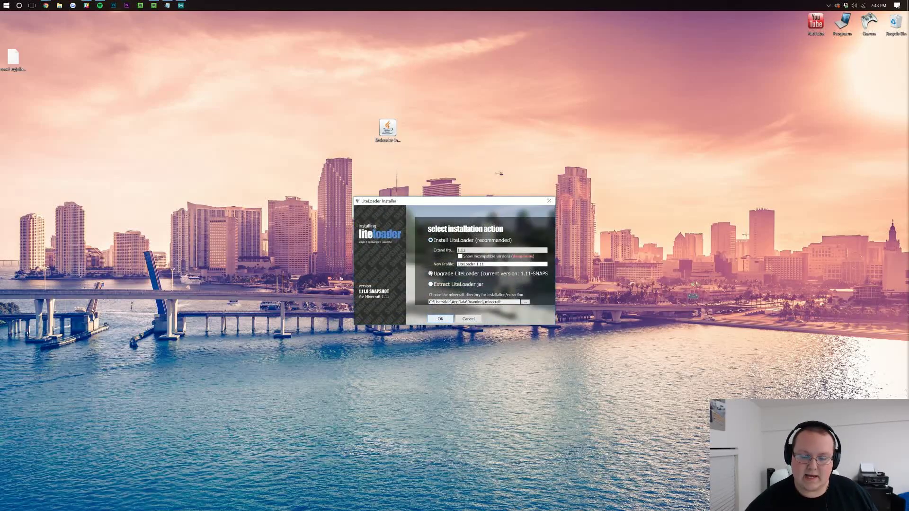
click(441, 319)
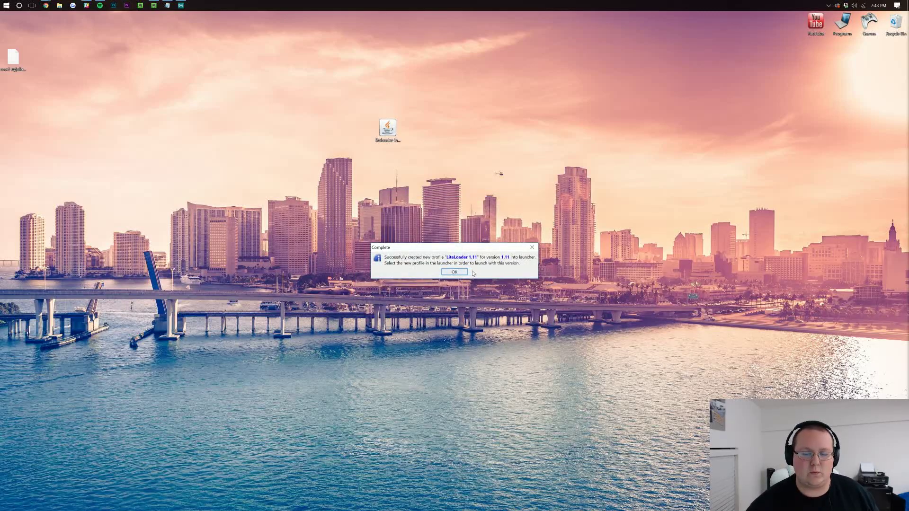
click(455, 272)
drag(387, 129, 682, 64)
click(322, 102)
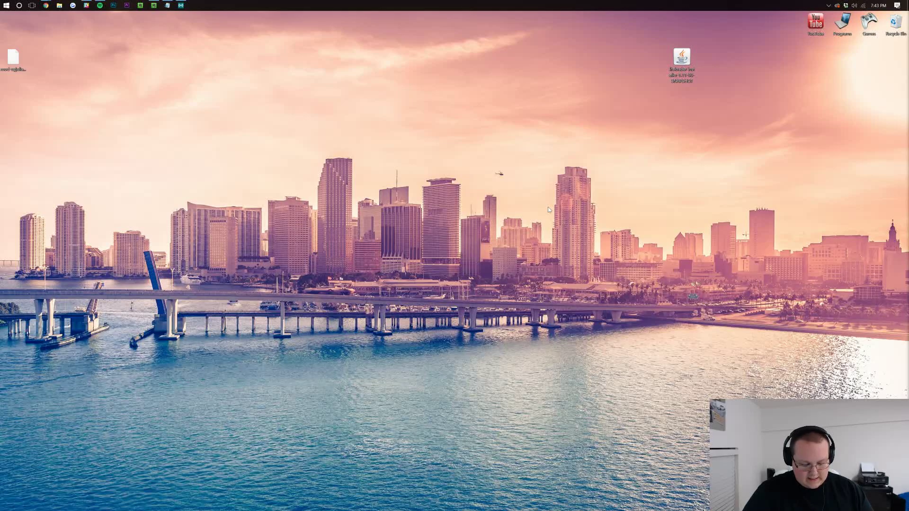
- Open the Roaming folder by running %appdata%
key(super+r)
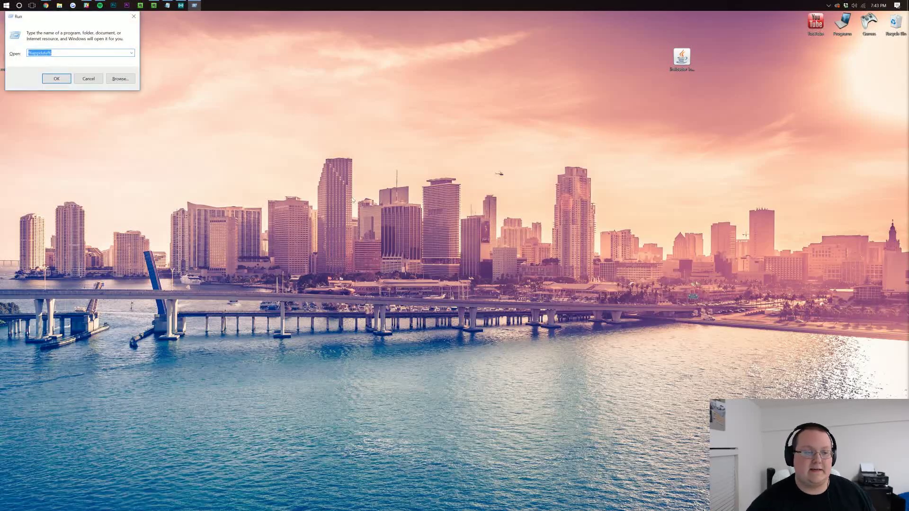
click(28, 53)
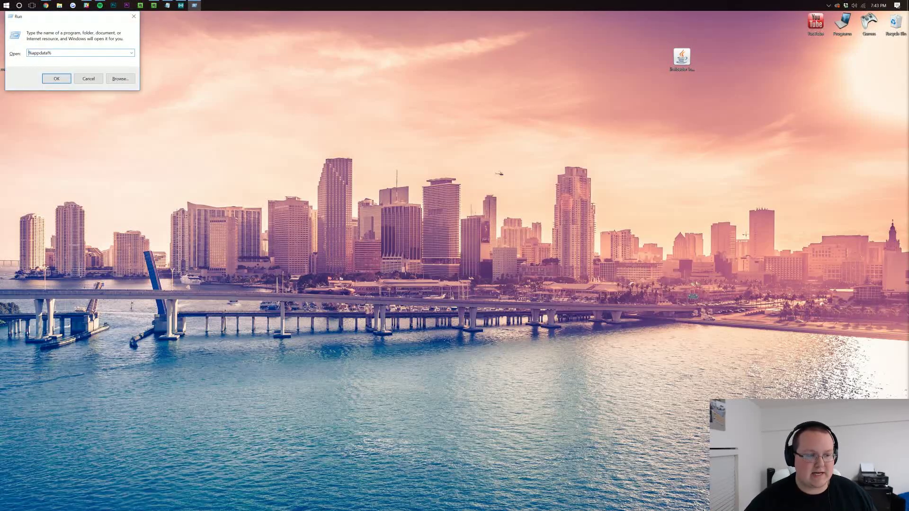
key(ctrl+a)
text(%sp)
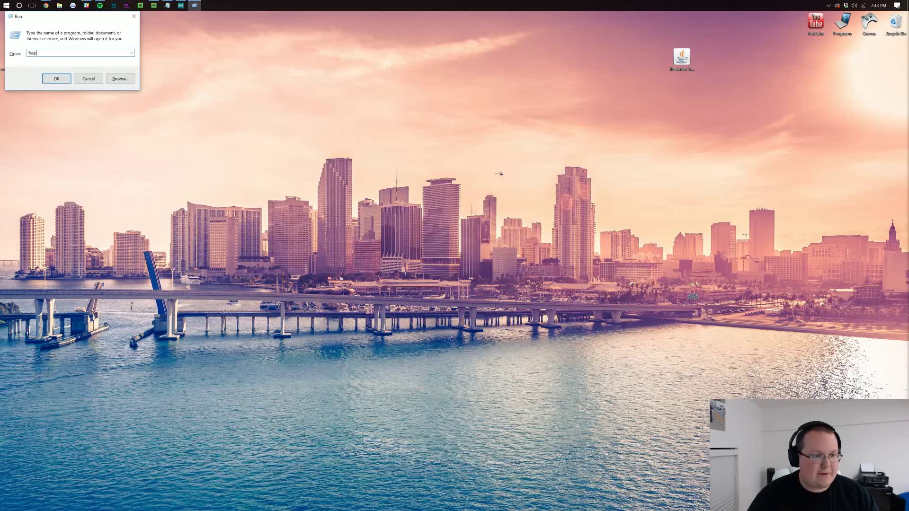
text(p)
key(BackSpace)
key(BackSpace)
key(BackSpace)
text(a)
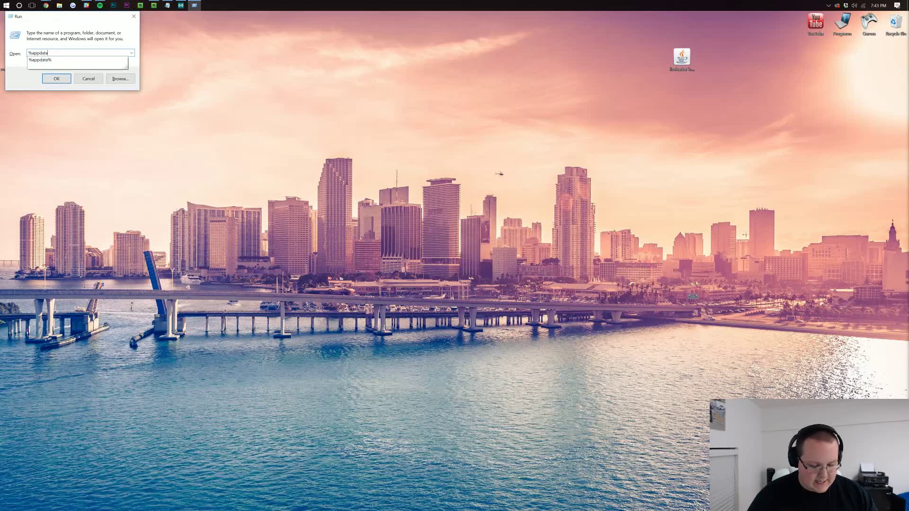
text(ppdata%)
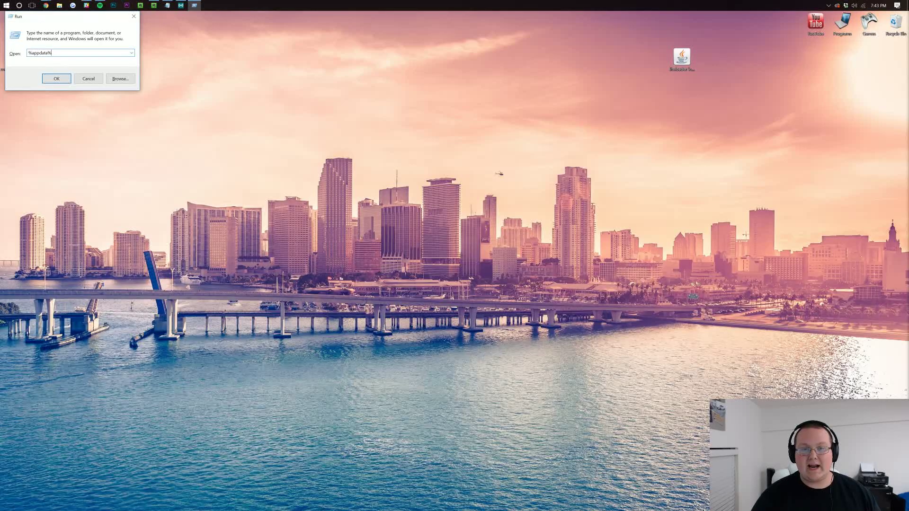
key(Return)
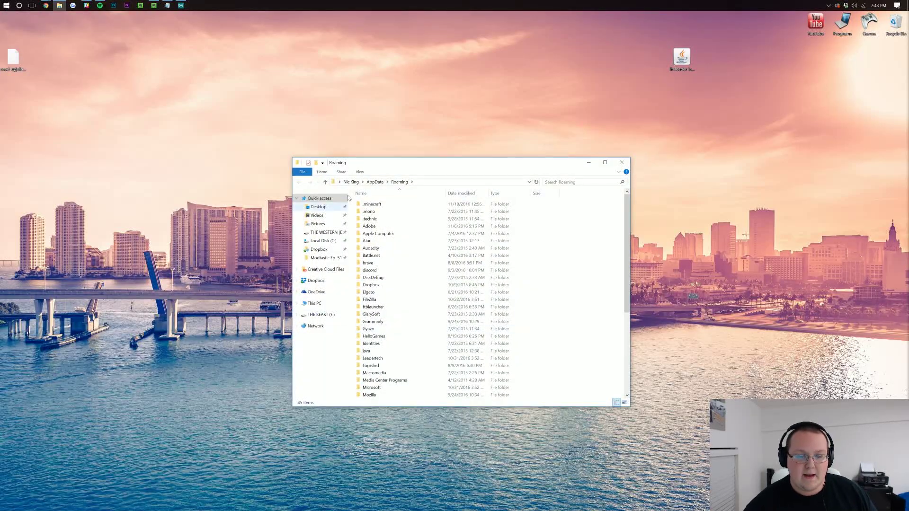
- In the .minecraft folder, replace the existing mods folder with a new empty folder named mods
double_click(390, 205)
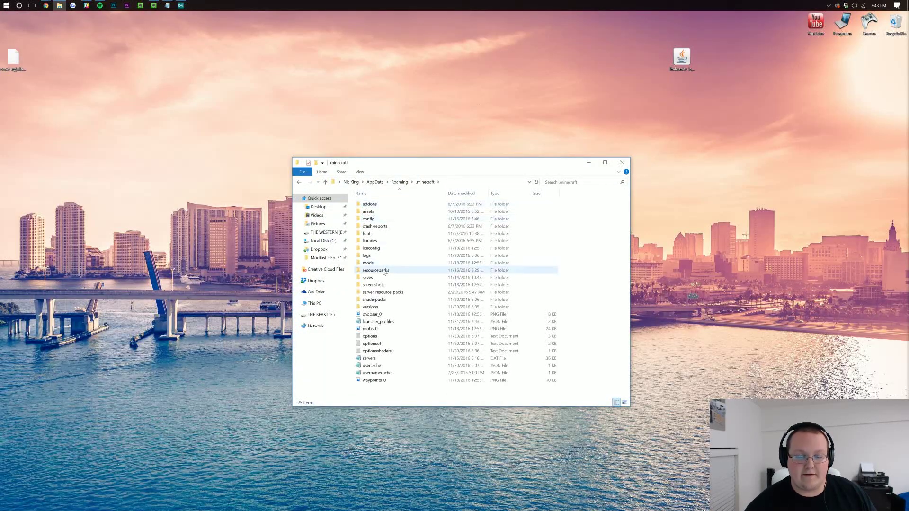
click(365, 265)
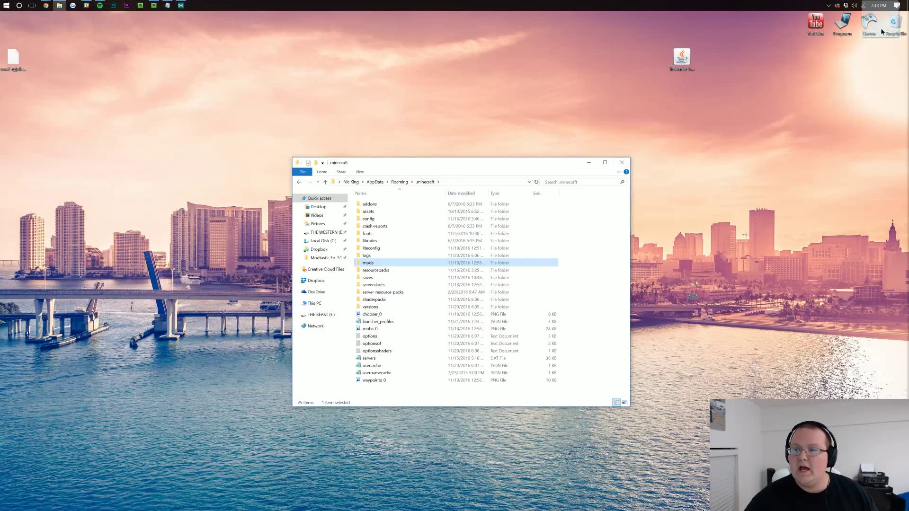
right_click(587, 246)
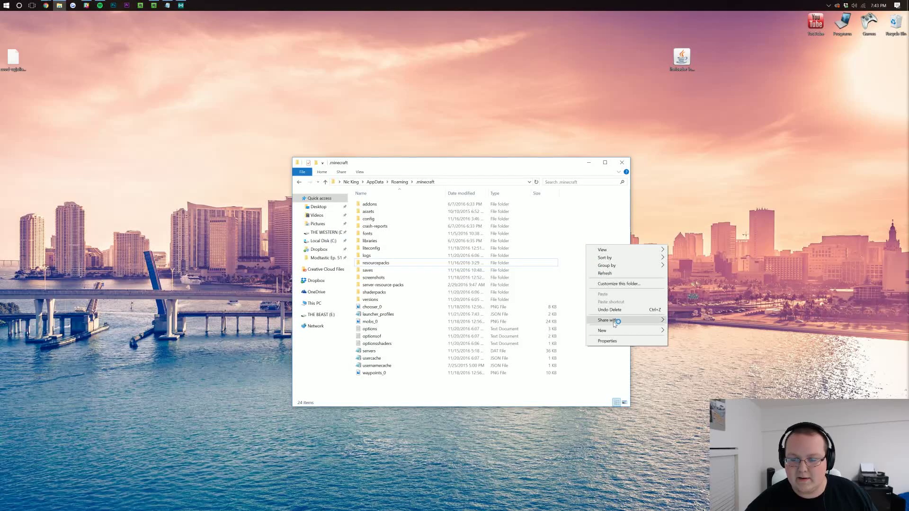
mouse_move(618, 331)
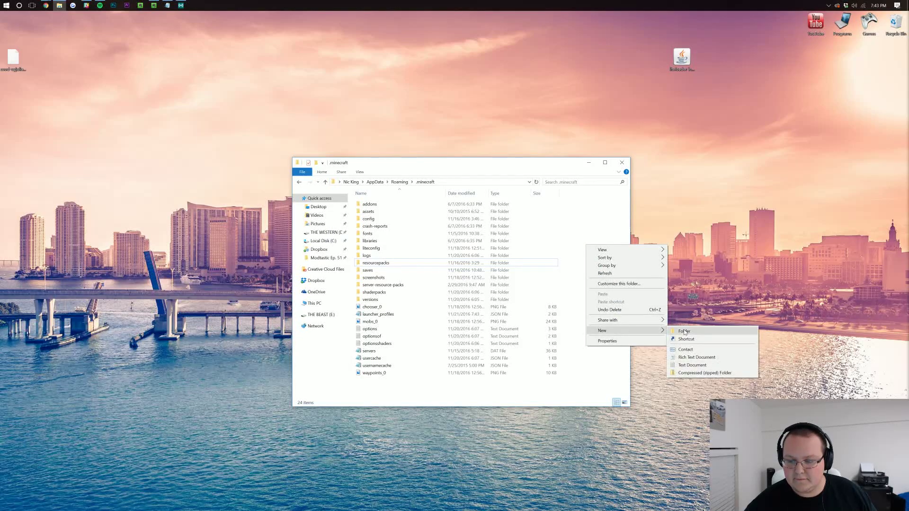
click(683, 330)
text(mods)
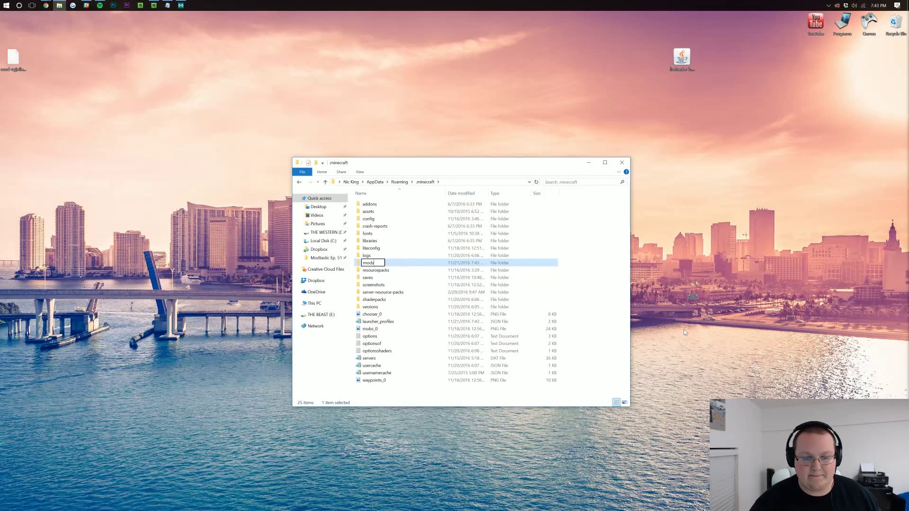
key(Return)
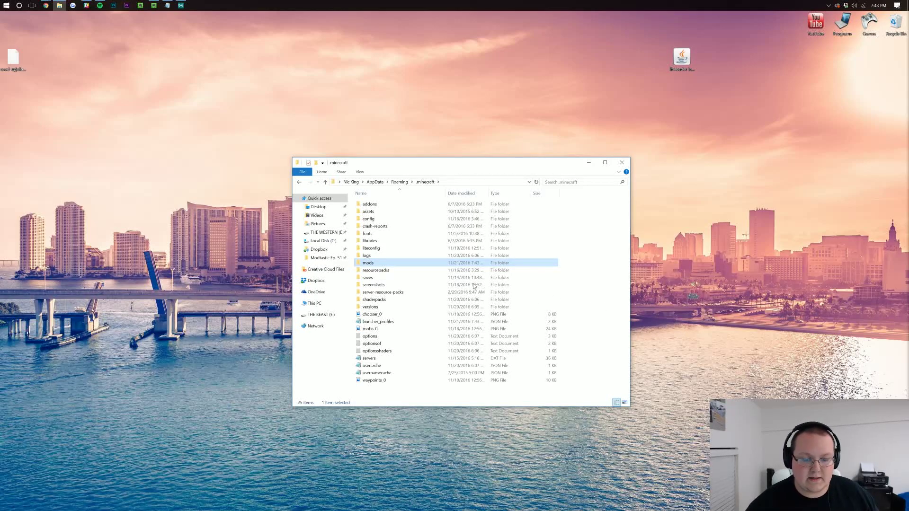
- Copy the downloaded X-Ray .litemod file from the desktop into the mods folder and close the folder window
double_click(433, 264)
drag(16, 59, 397, 222)
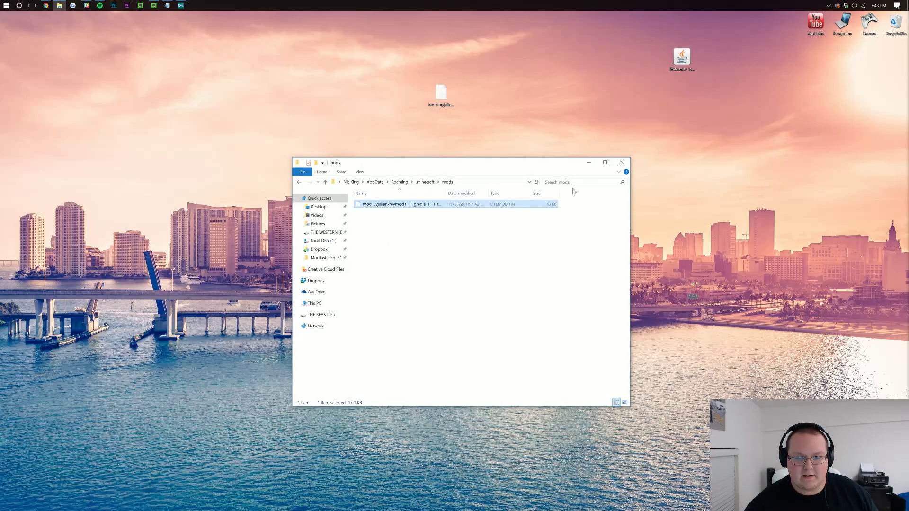
click(622, 162)
- Open the Minecraft launcher from the Games folder and start the game with the LiteLoader 1.11 profile
double_click(868, 24)
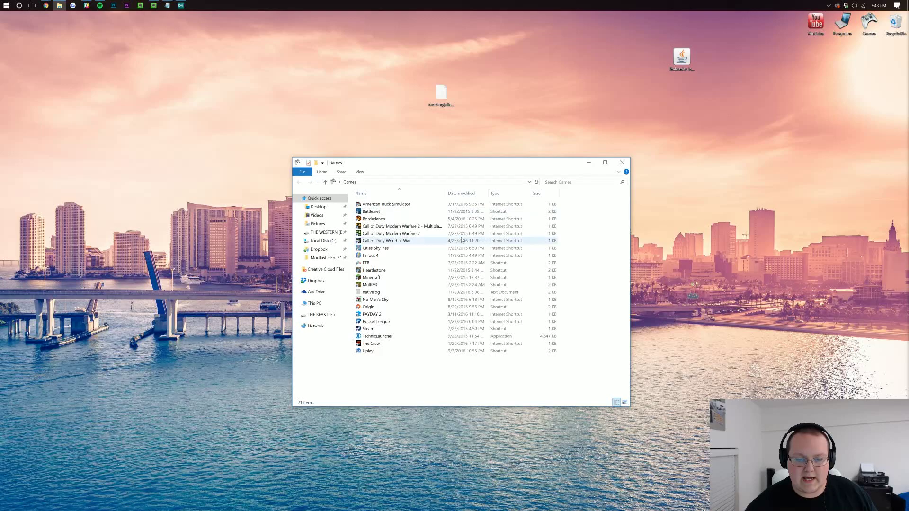
double_click(393, 278)
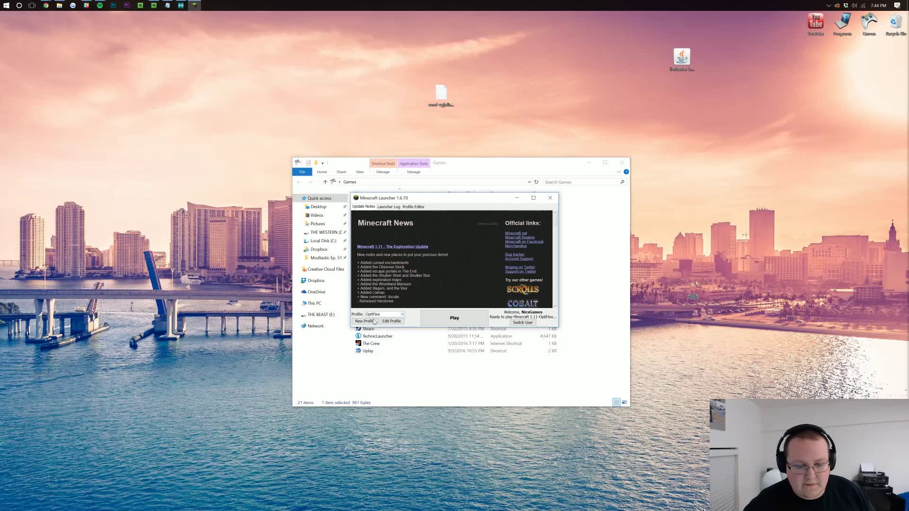
click(373, 322)
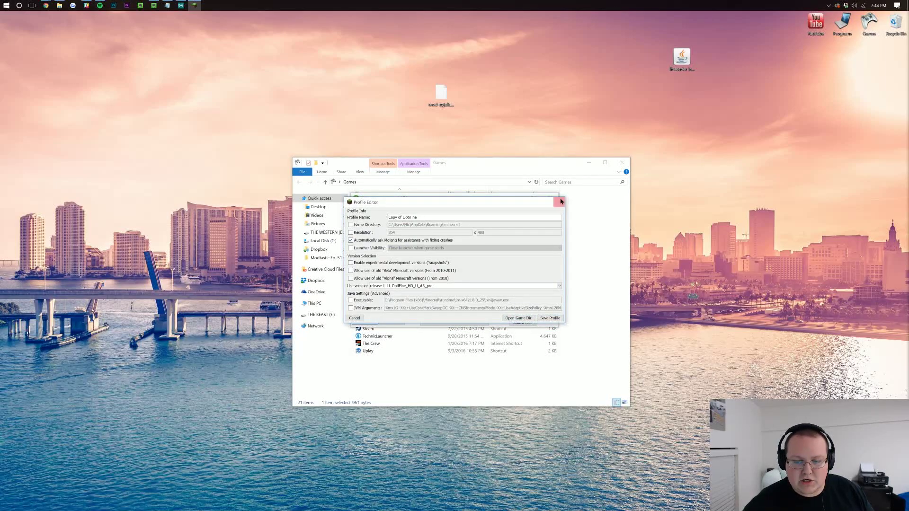
click(561, 201)
click(378, 314)
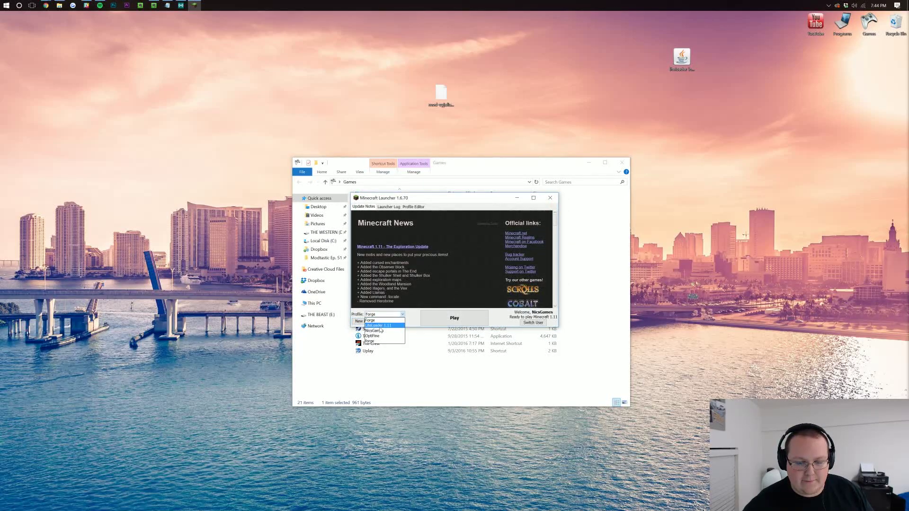
click(379, 326)
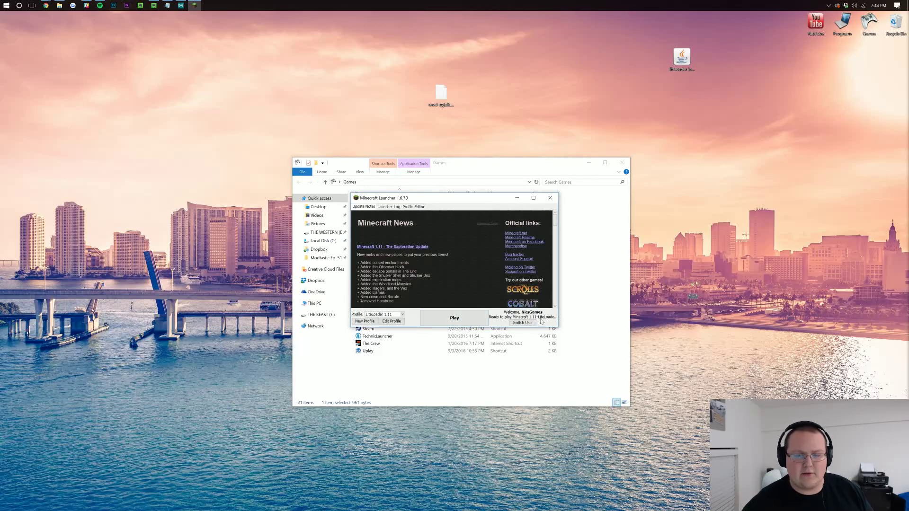
click(428, 318)
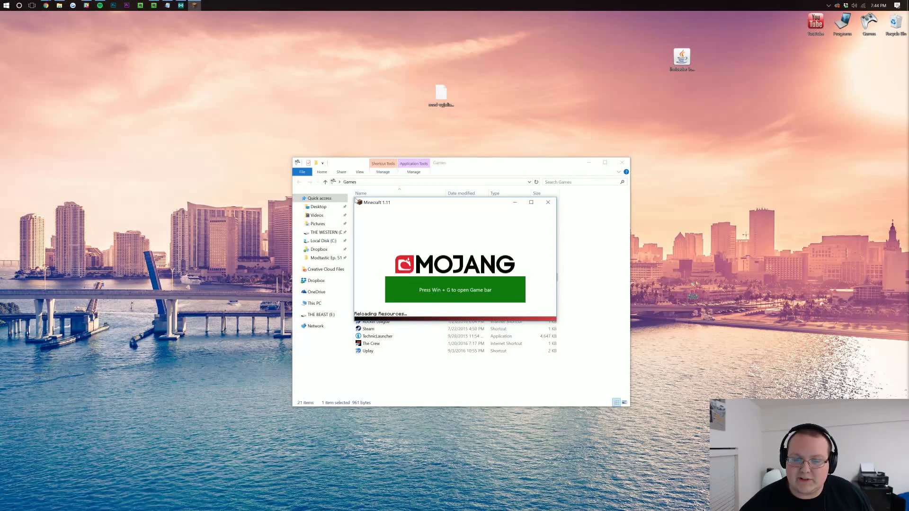
- Enlarge the Minecraft window, load the first singleplayer world, and move the window toward the middle of the screen
drag(356, 199, 96, 25)
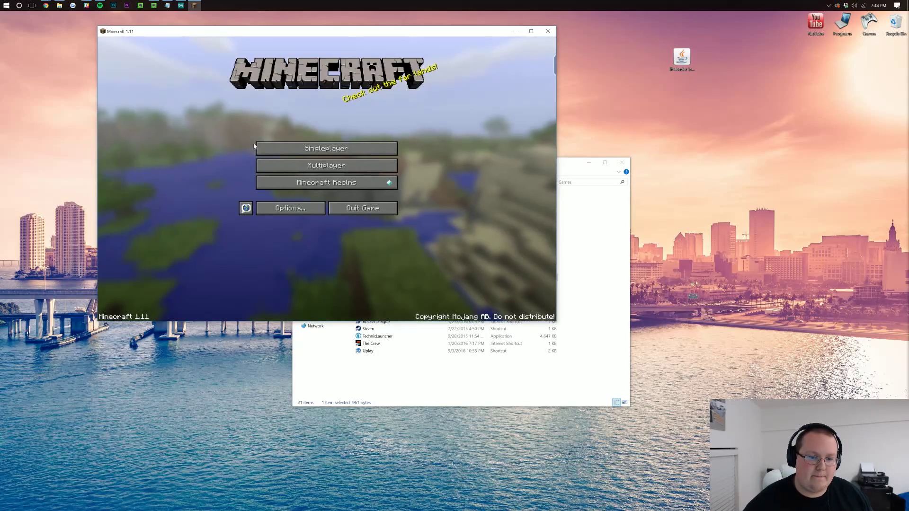
click(283, 147)
double_click(283, 72)
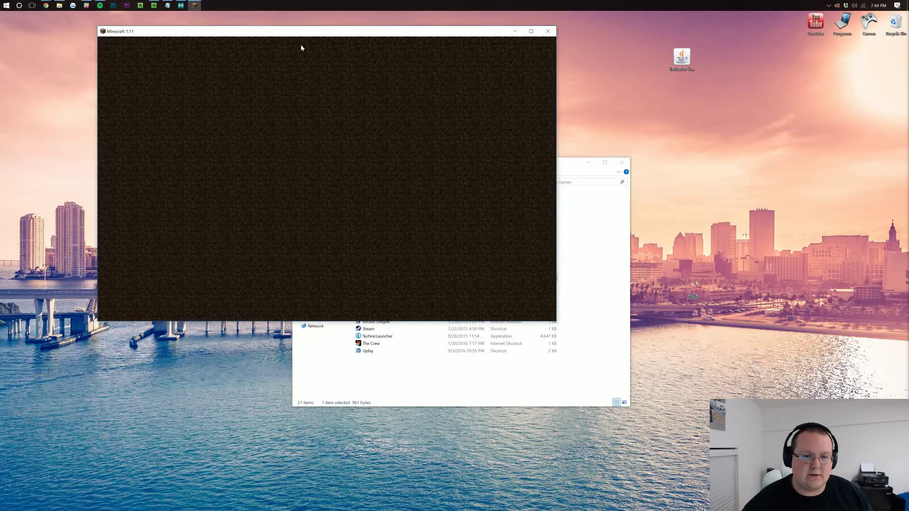
drag(302, 31, 436, 93)
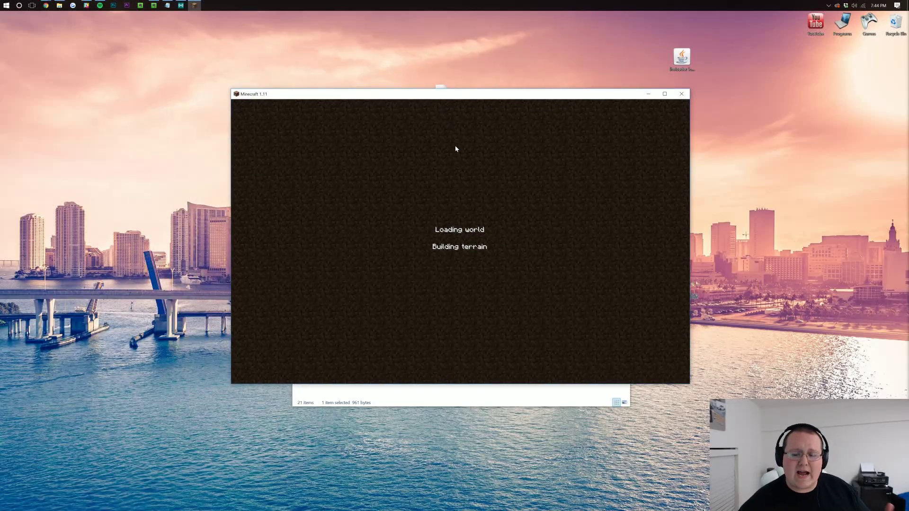